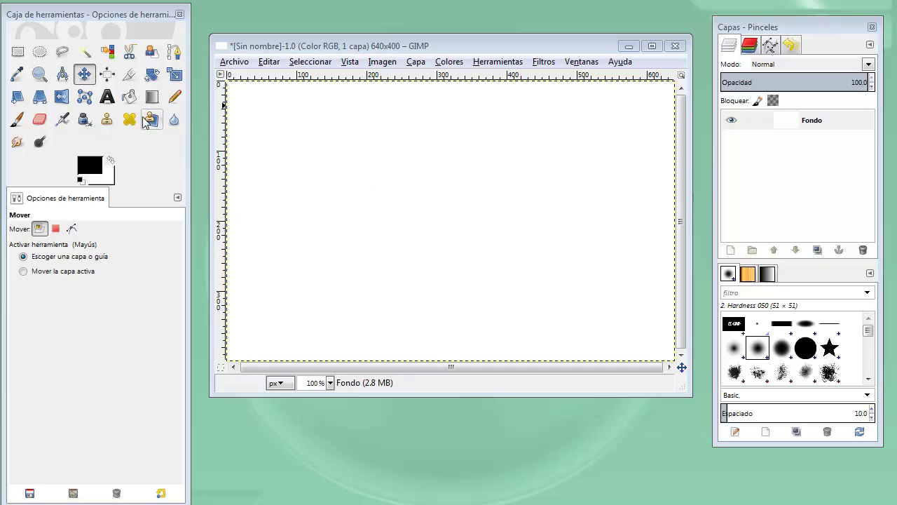
- Add the text 'EL GIMP' in 94 px Arial left of the image centre
click(107, 98)
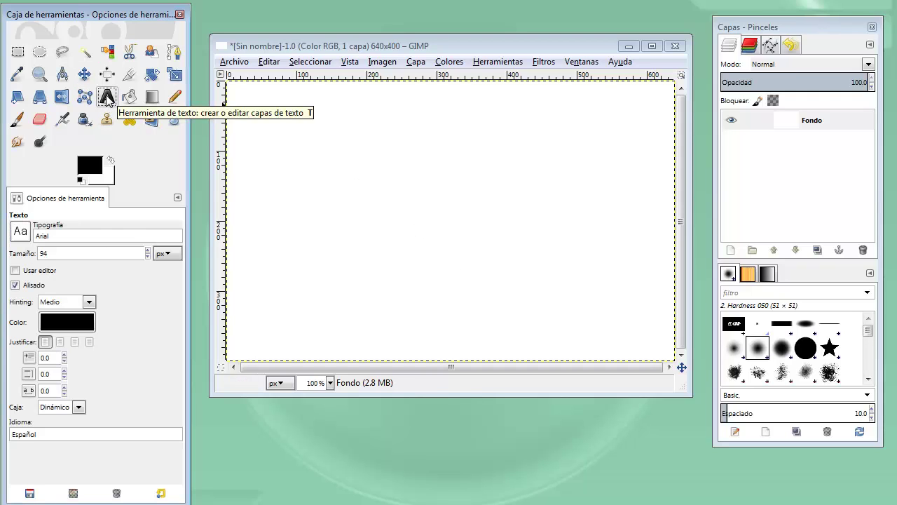
click(300, 193)
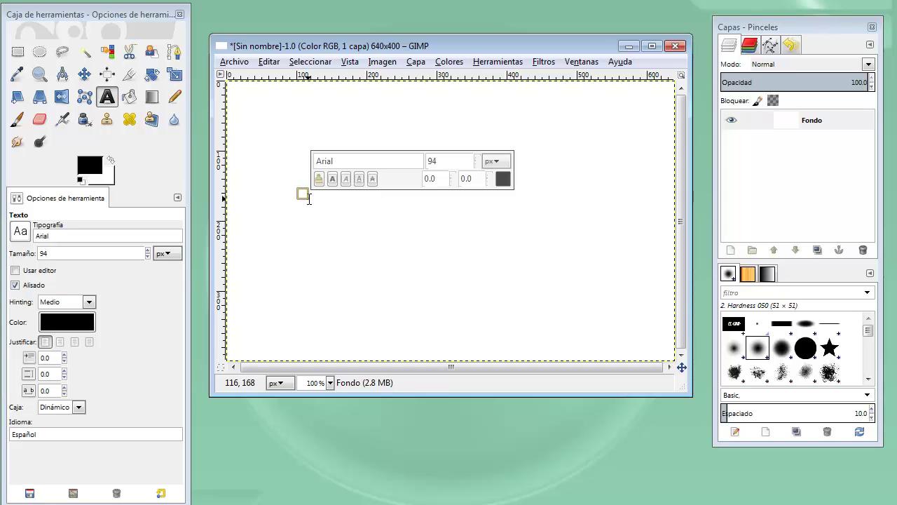
text(EL GI)
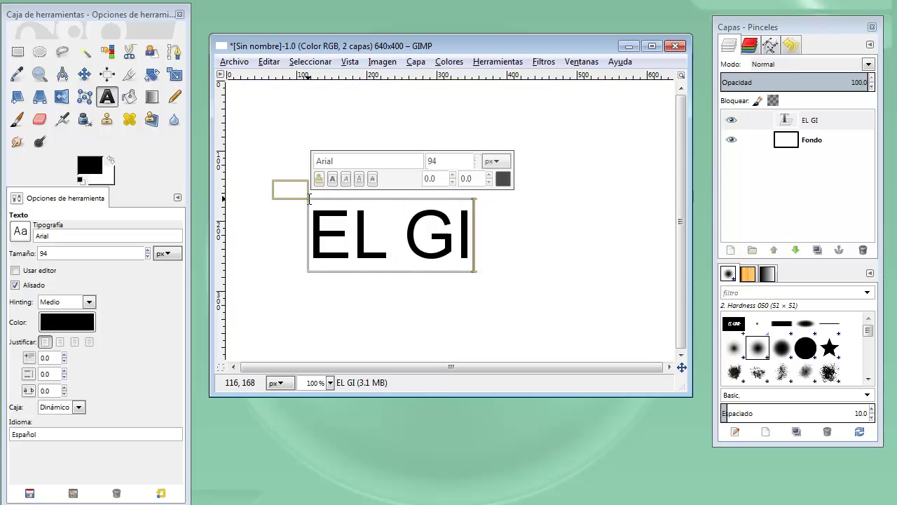
text(MP)
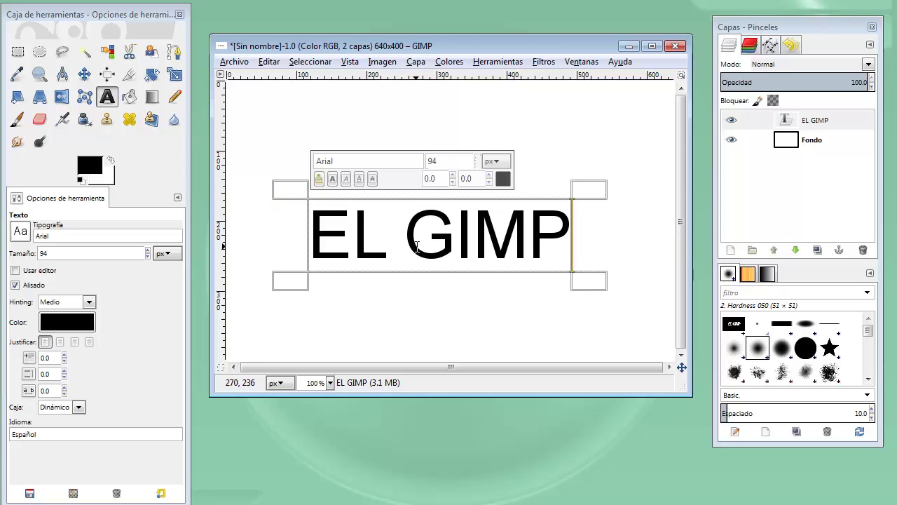
- Create a path from the EL GIMP text outline (Ruta a partir del texto) and check it in Paths
right_click(454, 242)
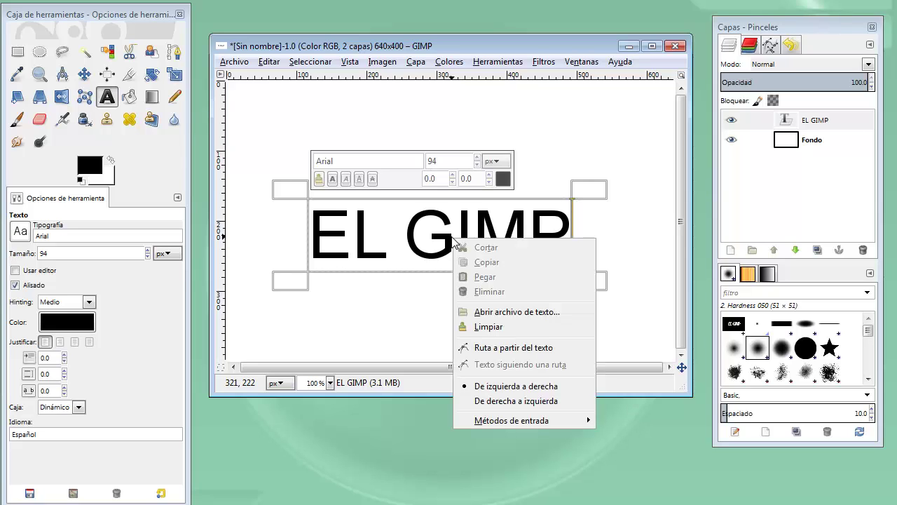
click(500, 348)
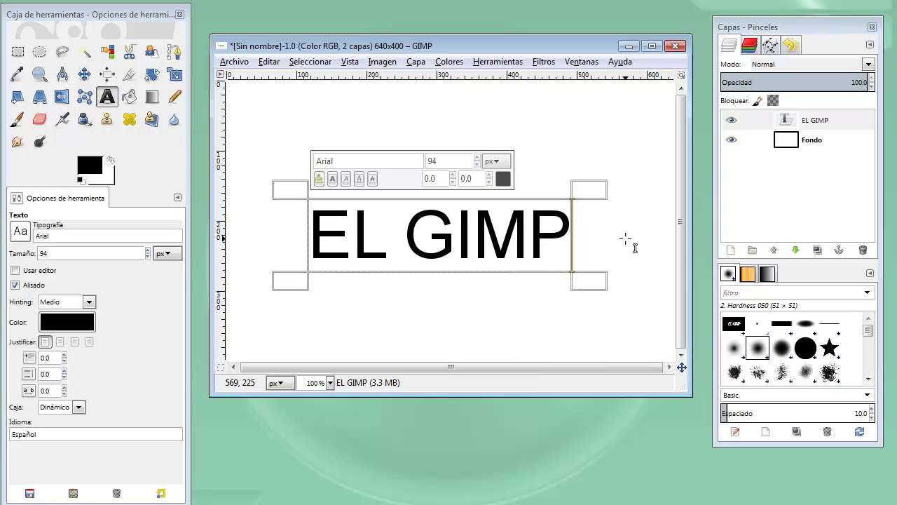
click(770, 46)
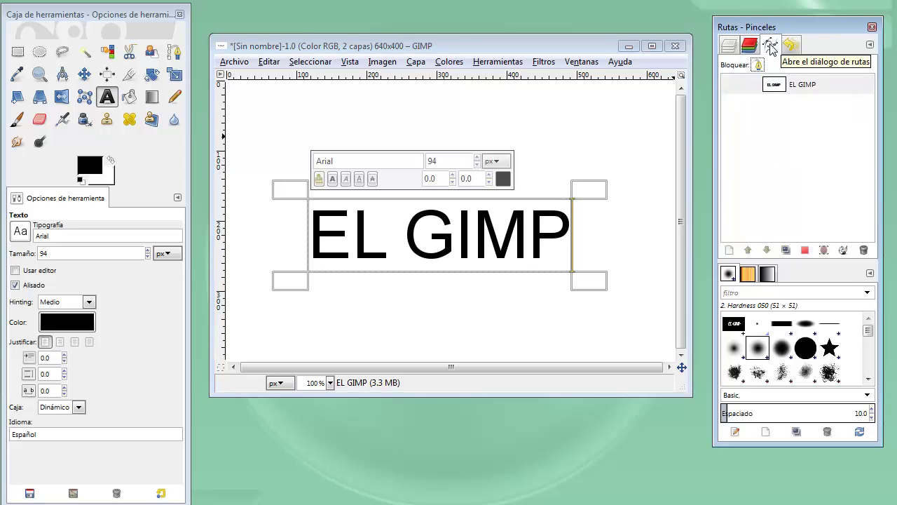
mouse_move(806, 85)
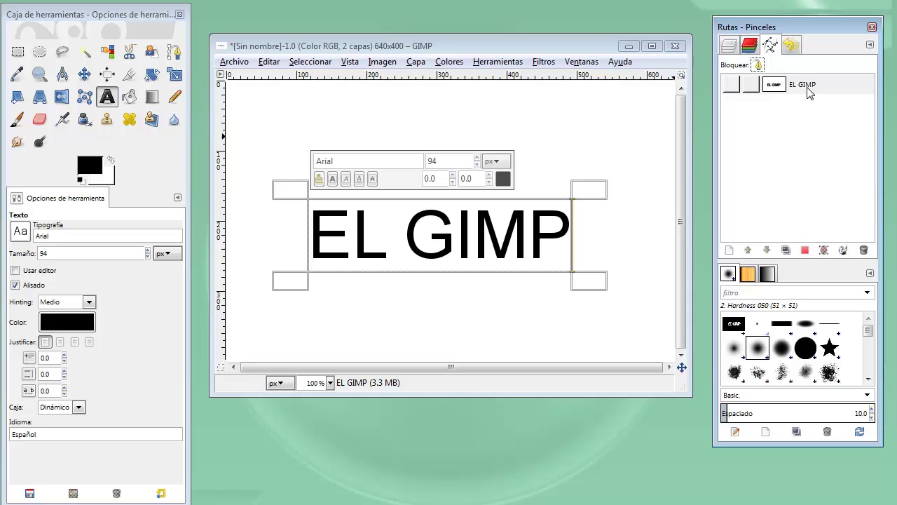
click(728, 46)
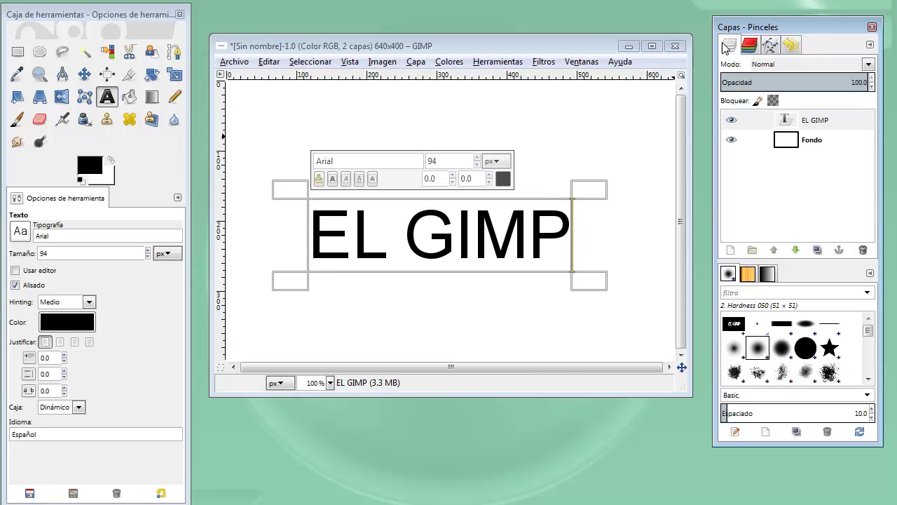
- Hide the EL GIMP text layer and add a new transparent layer
click(731, 121)
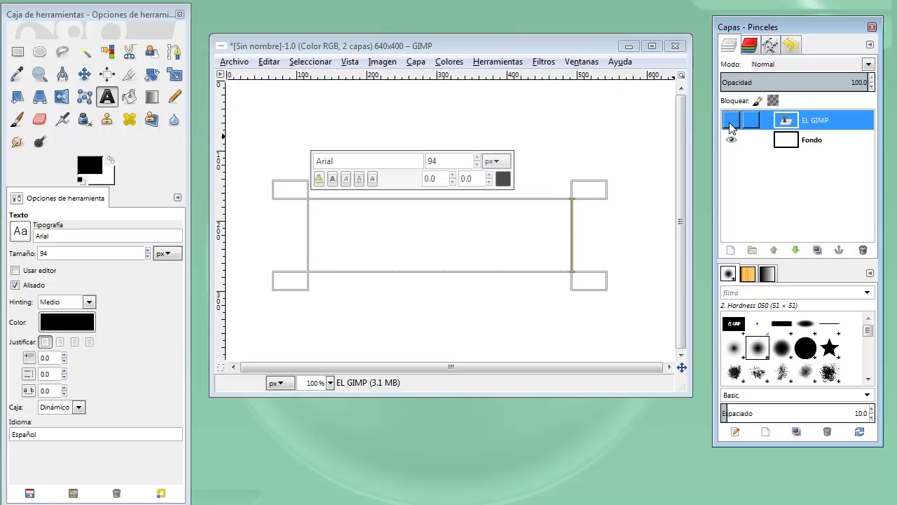
click(731, 250)
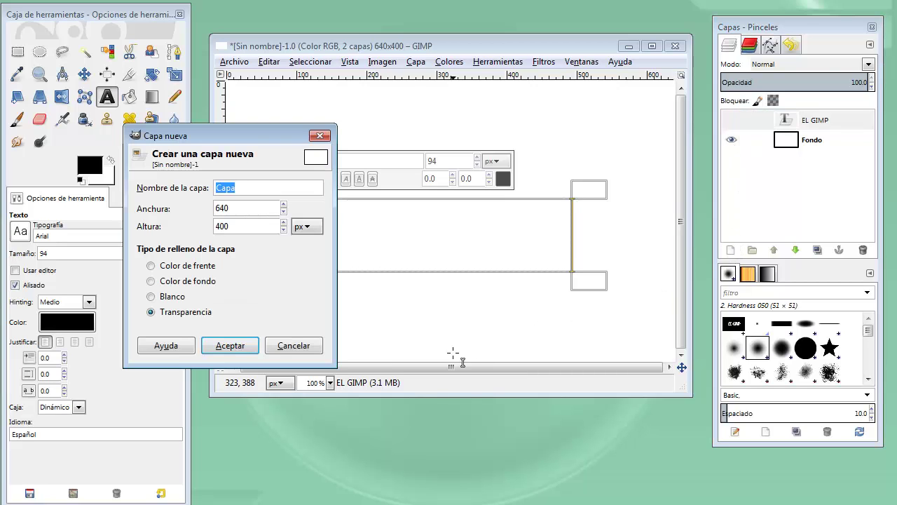
click(228, 345)
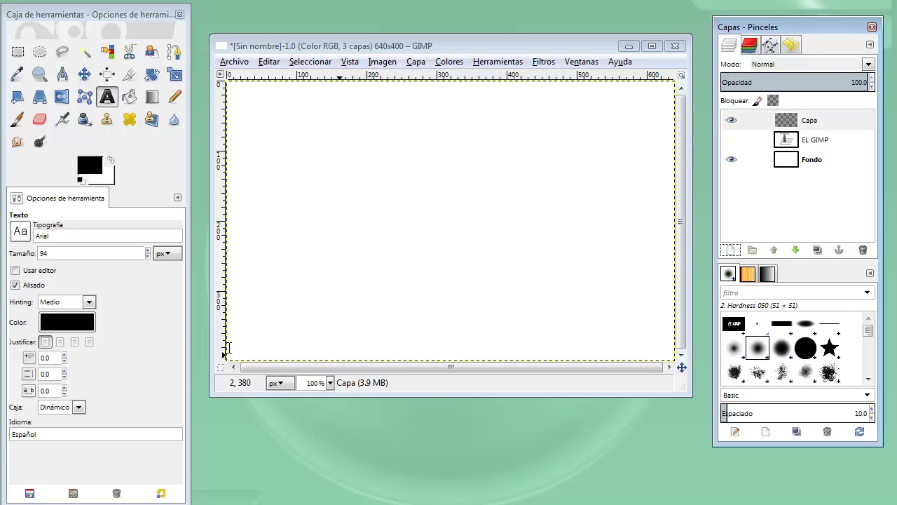
- Select the Perspective tool with its Transform mode set to Path
click(41, 103)
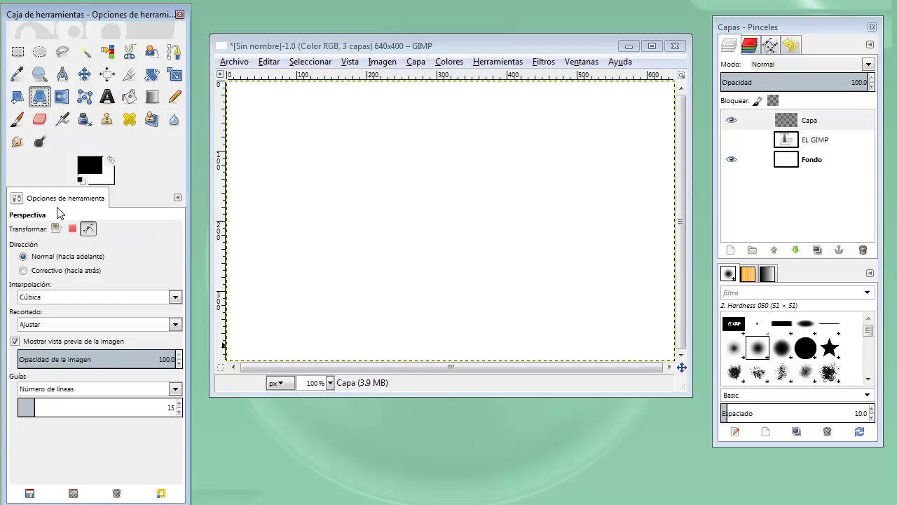
click(56, 229)
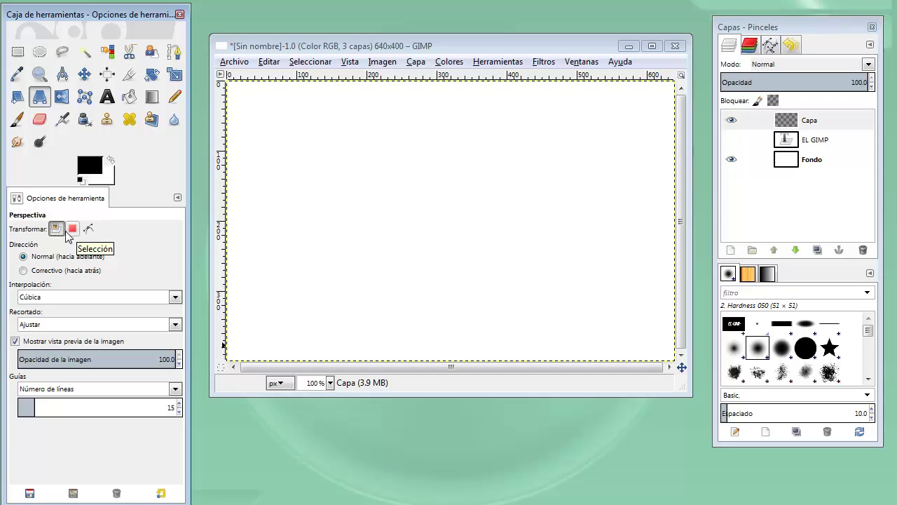
click(87, 230)
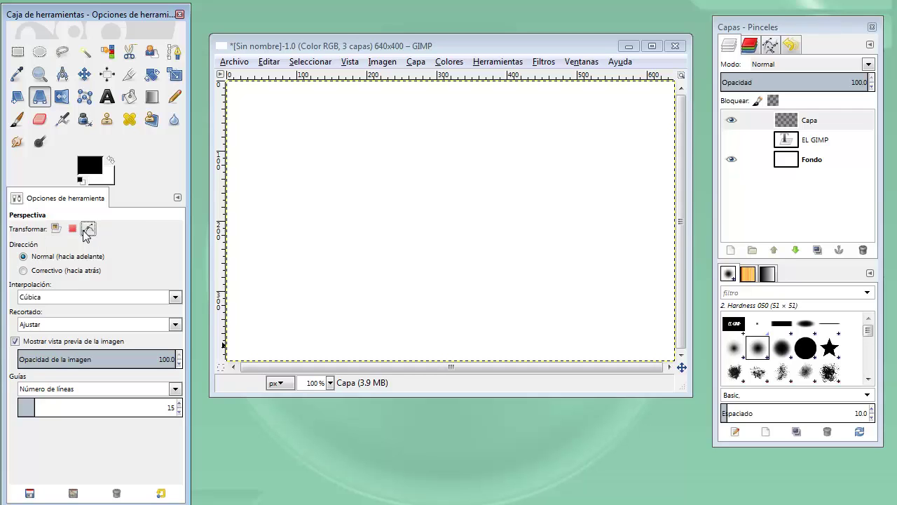
- Pull both top corners of the EL GIMP path inward and apply the perspective
click(432, 202)
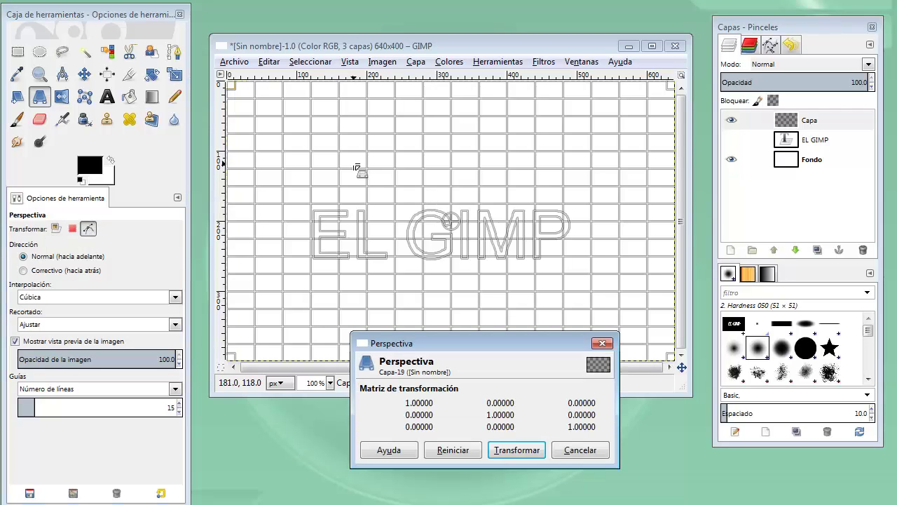
drag(234, 88, 316, 87)
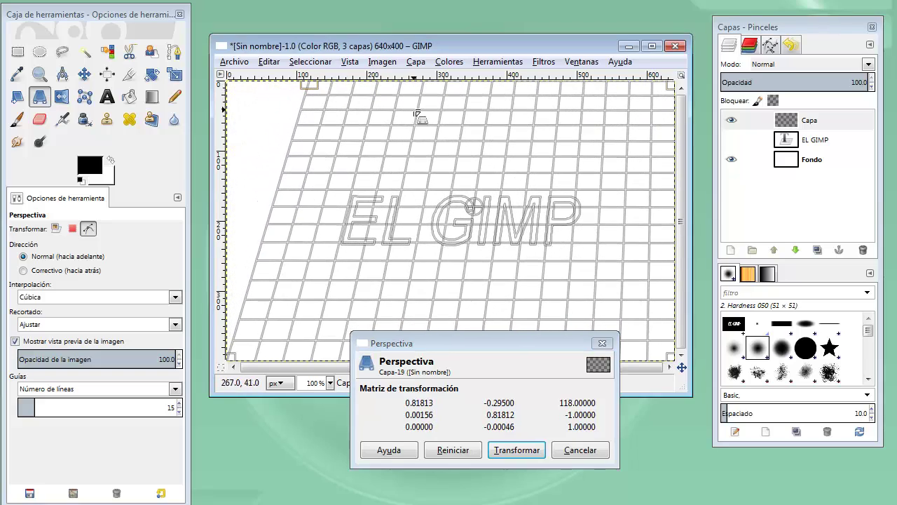
drag(671, 85, 617, 84)
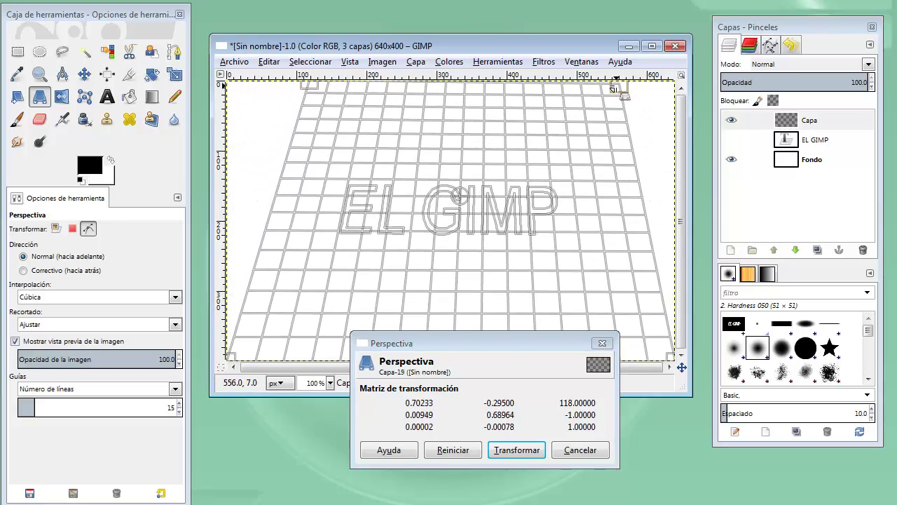
click(524, 450)
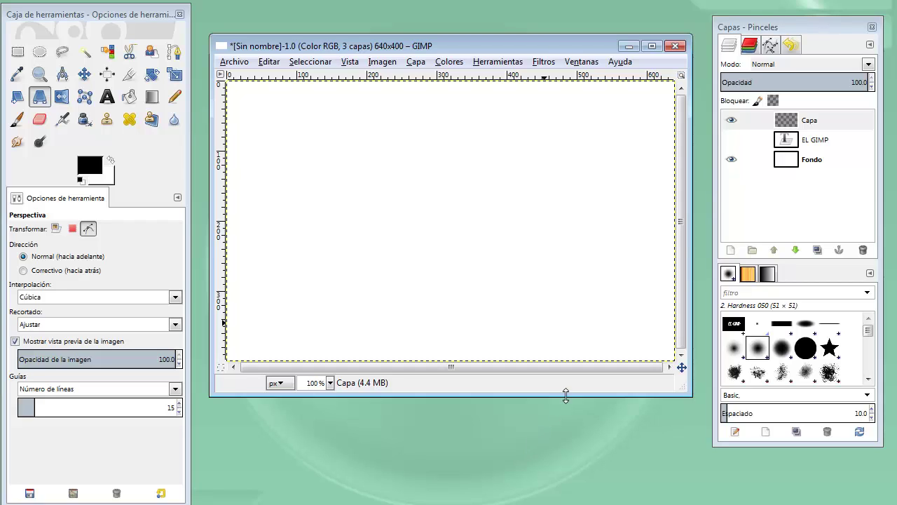
- Stroke the tilted EL GIMP path with a 6.0 px solid-colour line (Trazo)
click(769, 44)
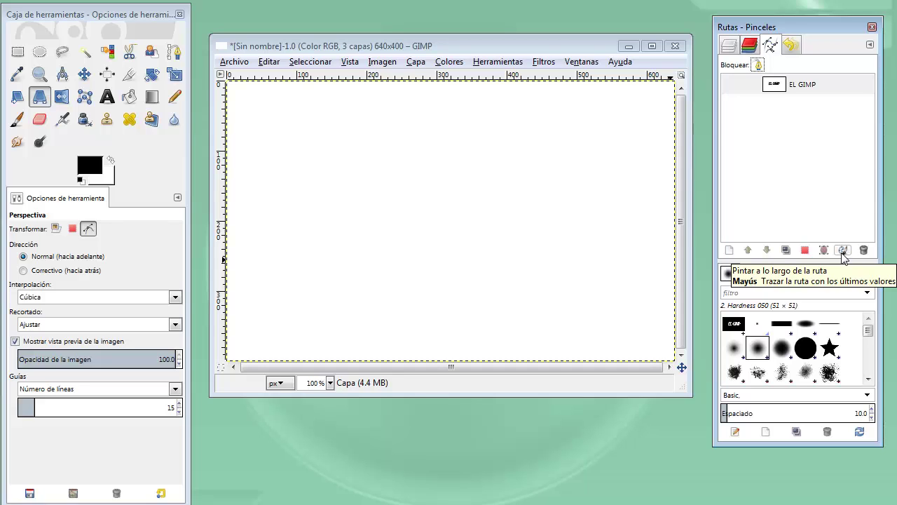
click(843, 255)
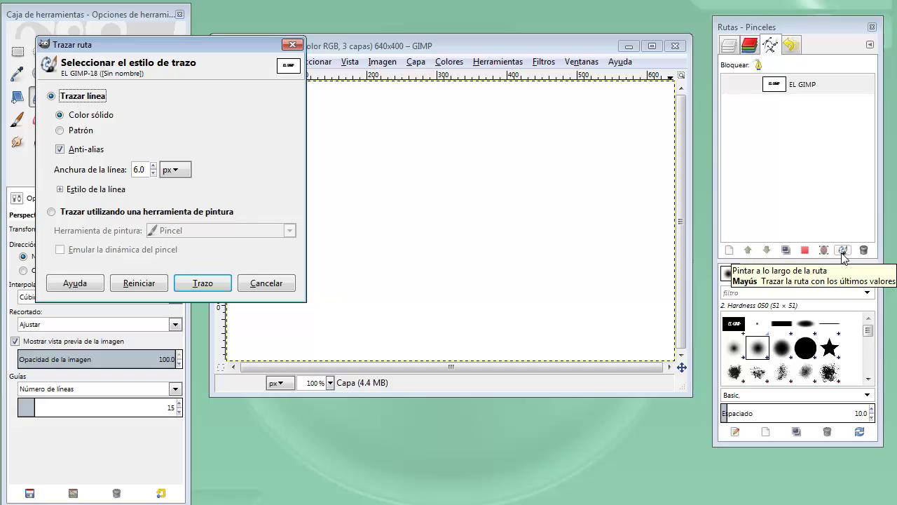
click(201, 283)
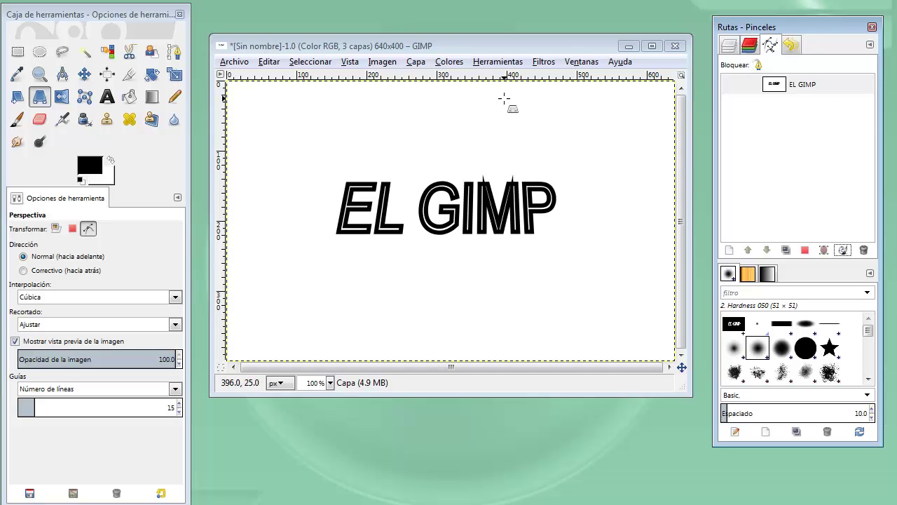
- Run Filtros > Alfa a logotipo > Contorno 3D with its default values
click(543, 62)
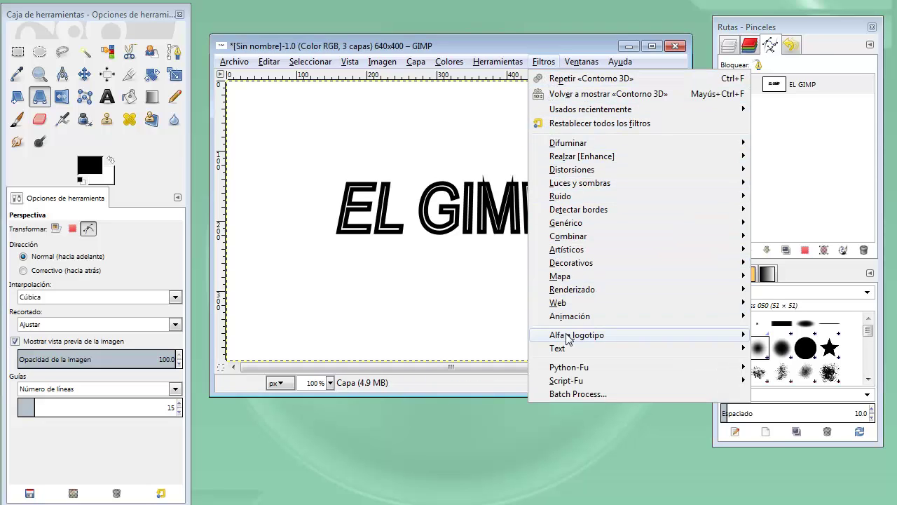
mouse_move(576, 335)
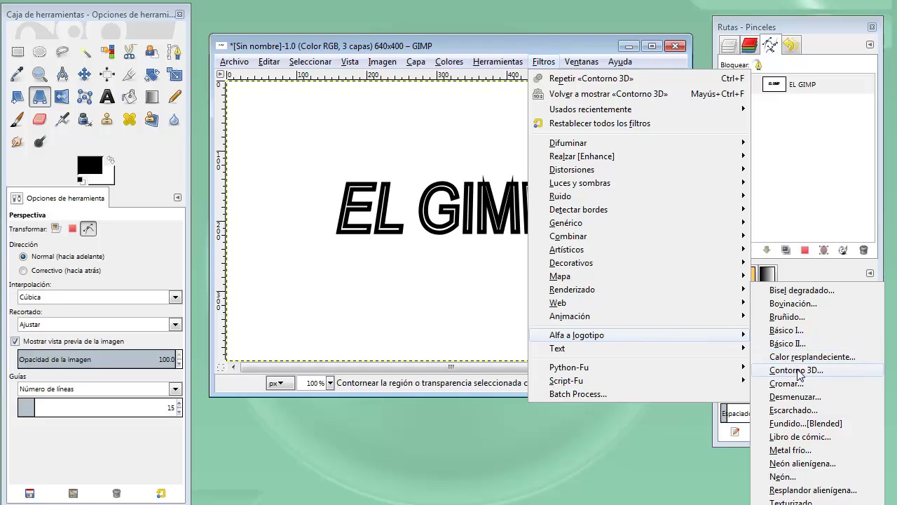
click(797, 370)
click(495, 389)
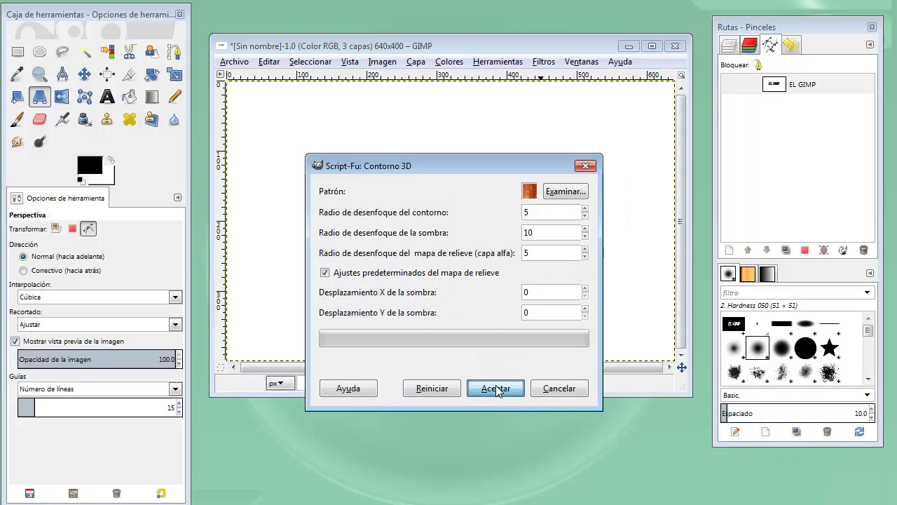